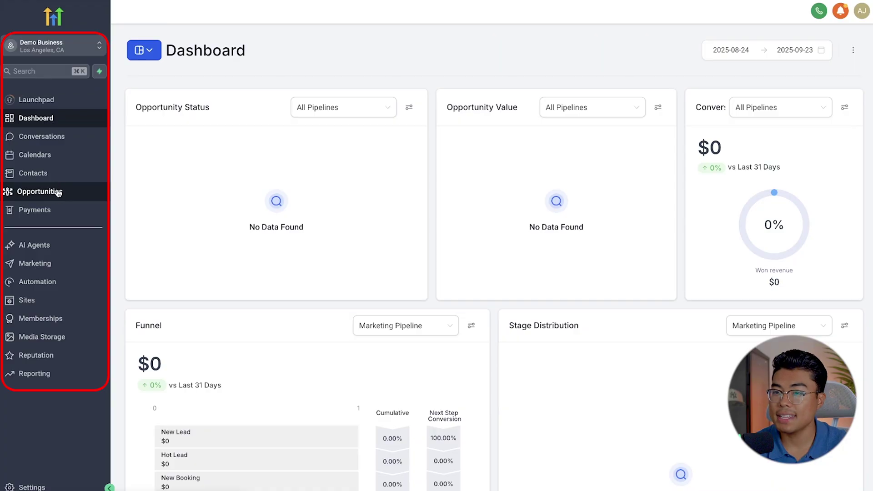
- Connect the listed Instagram business or creator account to the Marketing Social Planner, allowing LeadConnector-IG access
click(59, 272)
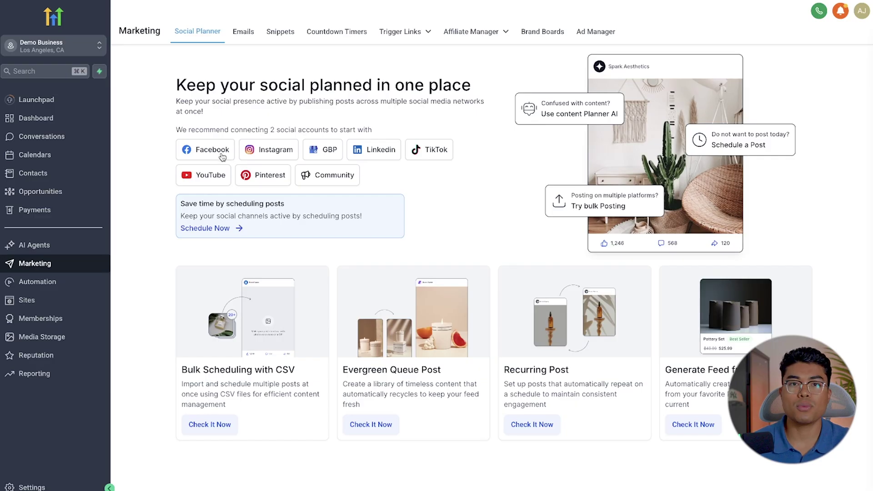
click(269, 150)
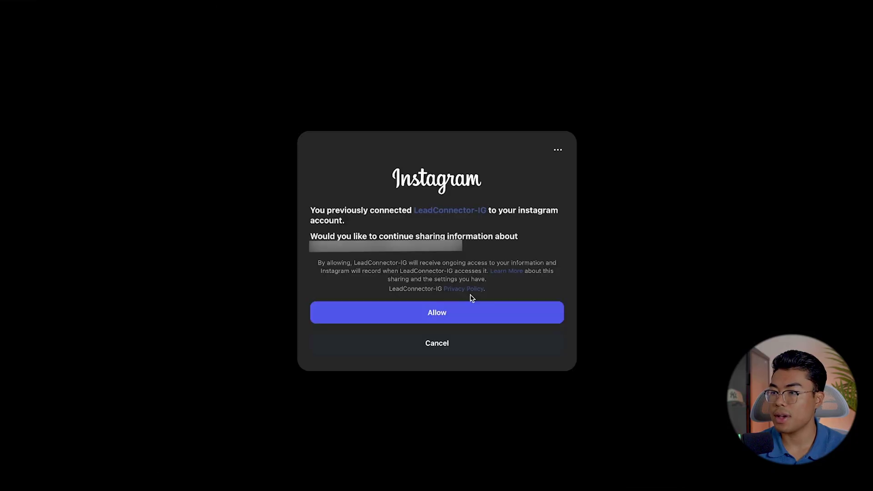
click(467, 322)
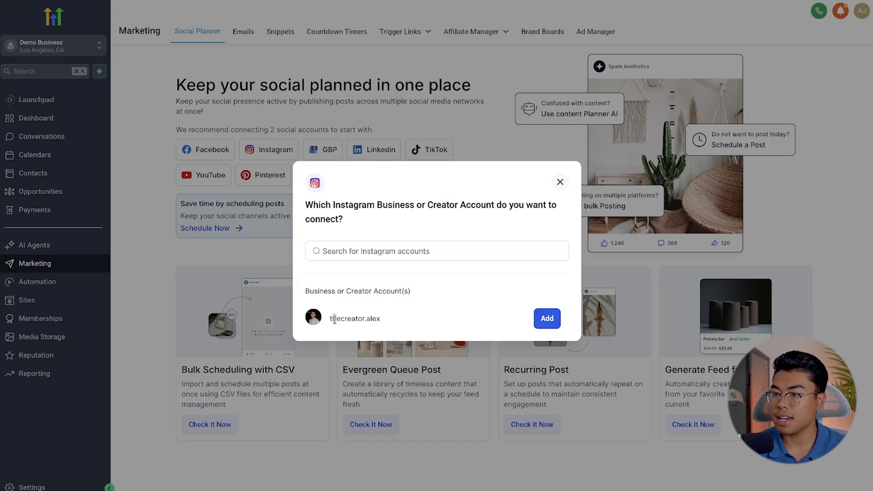
drag(334, 317, 500, 320)
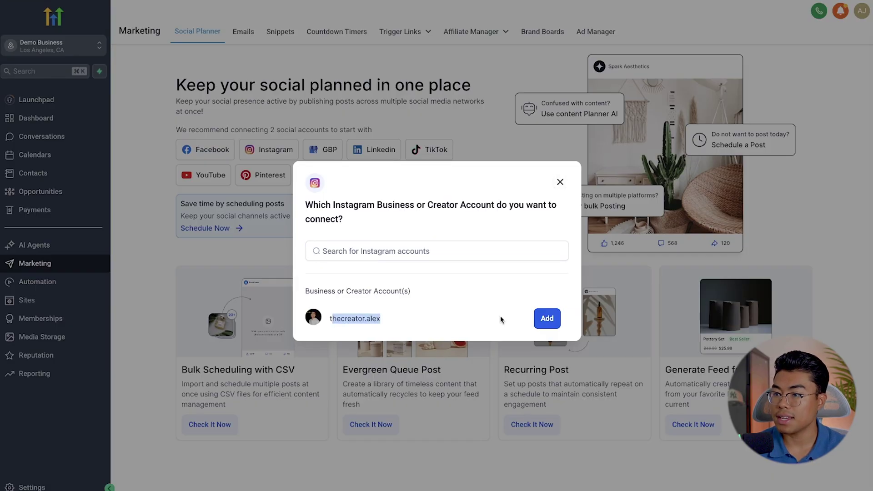
click(546, 319)
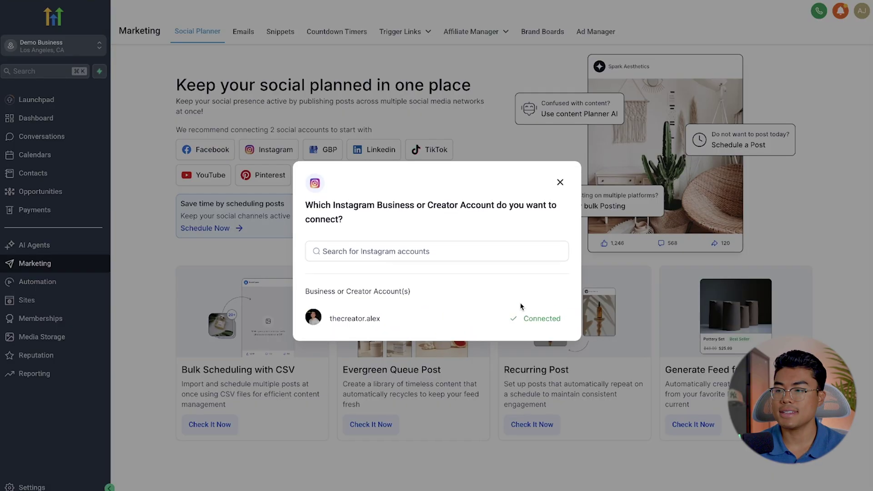
click(560, 181)
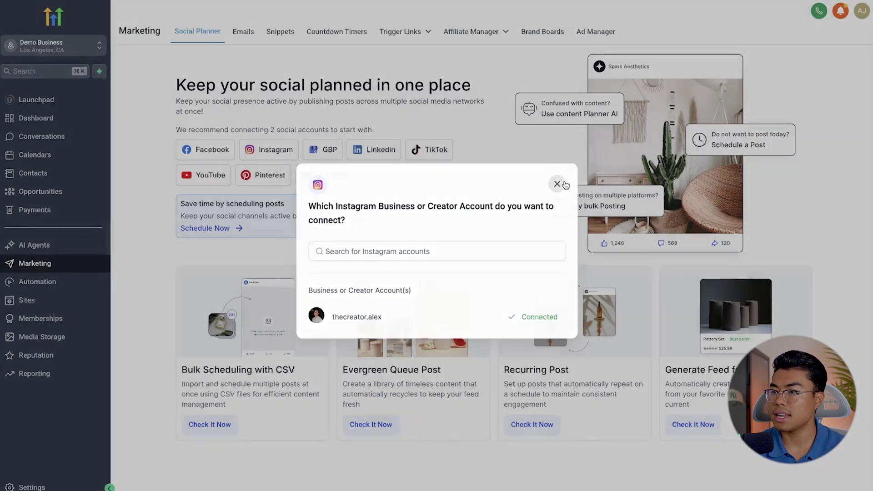
click(276, 151)
click(301, 127)
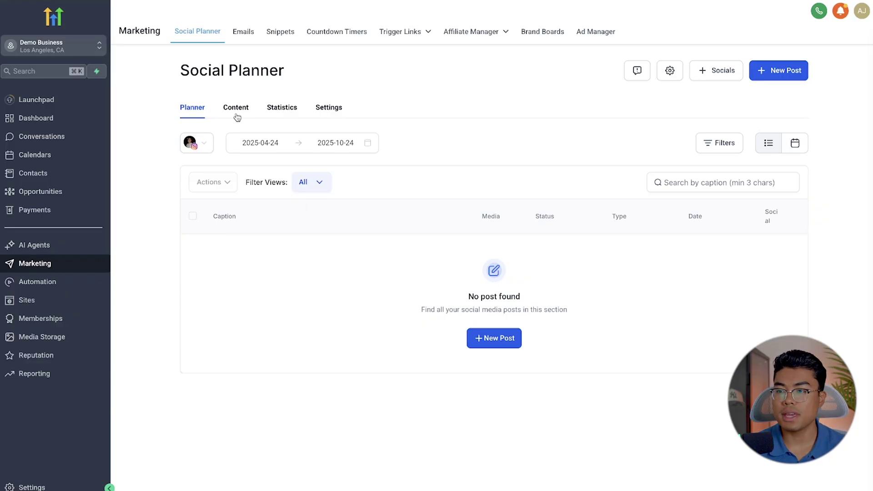
- Review the planner's connected social accounts and the platforms offered for connecting another social
click(199, 144)
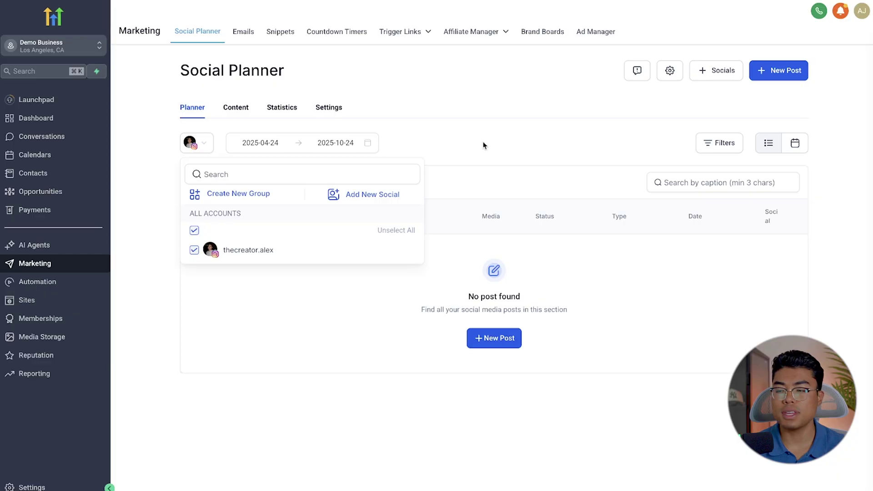
click(371, 203)
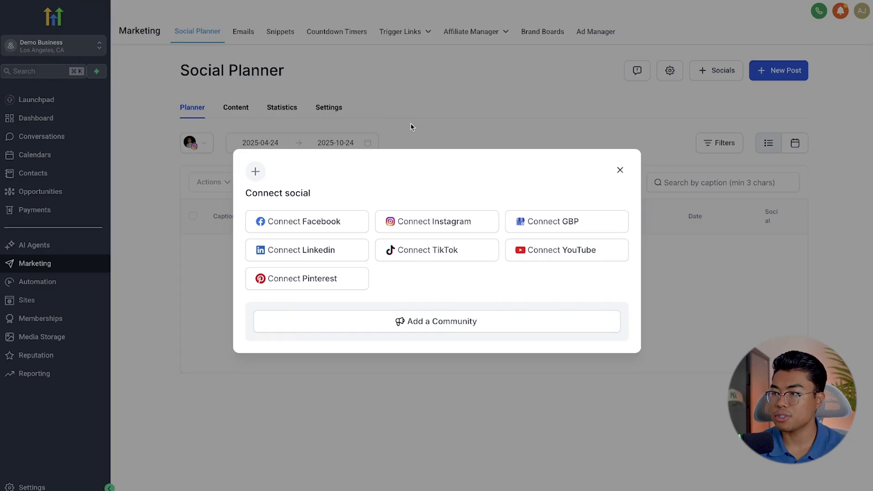
click(368, 115)
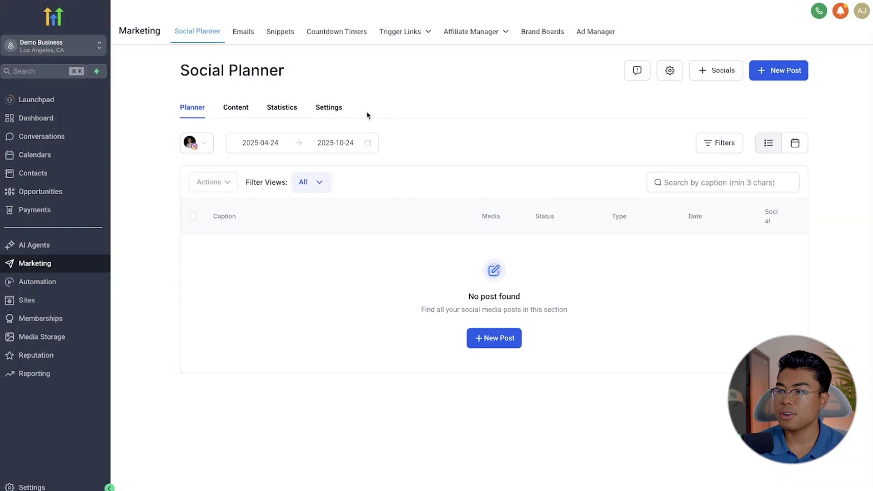
click(713, 73)
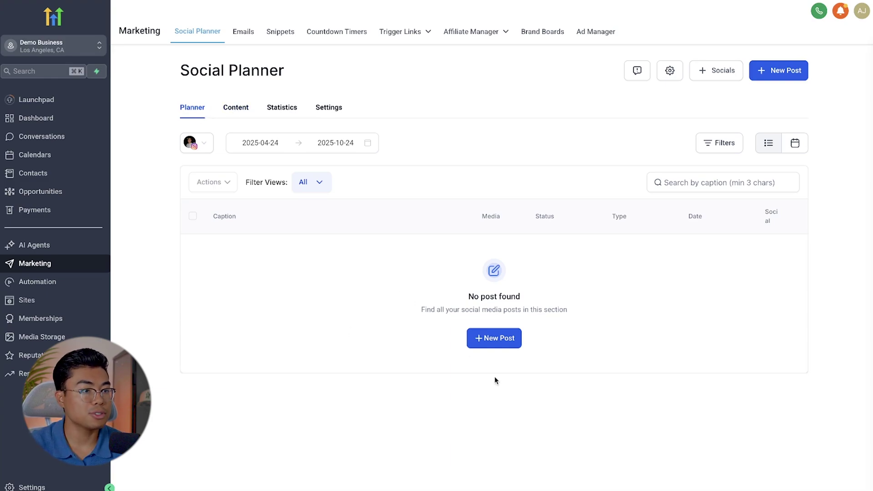
- Examine the post filters for status, approval status, creator, approver and categories, and leave them unapplied
click(728, 151)
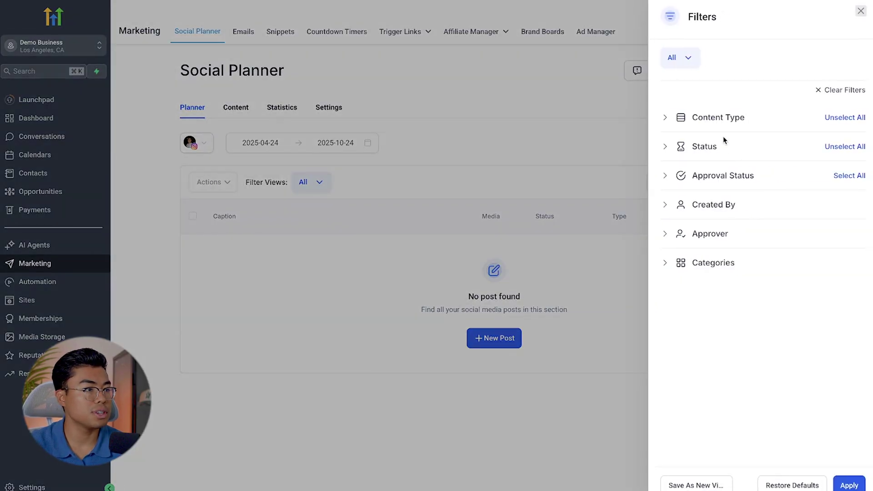
click(666, 148)
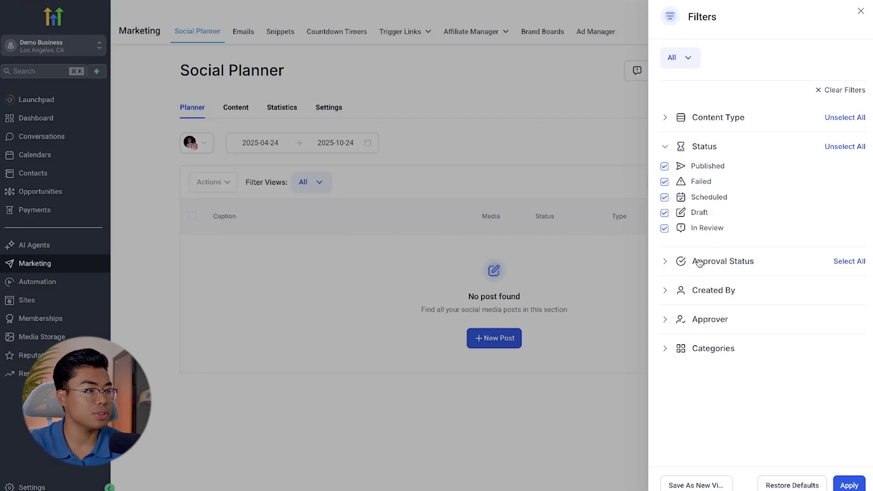
click(667, 262)
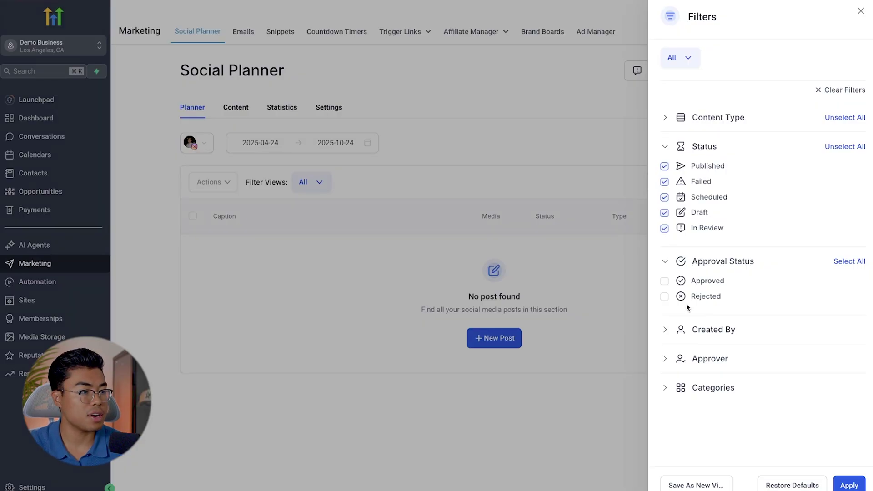
click(665, 332)
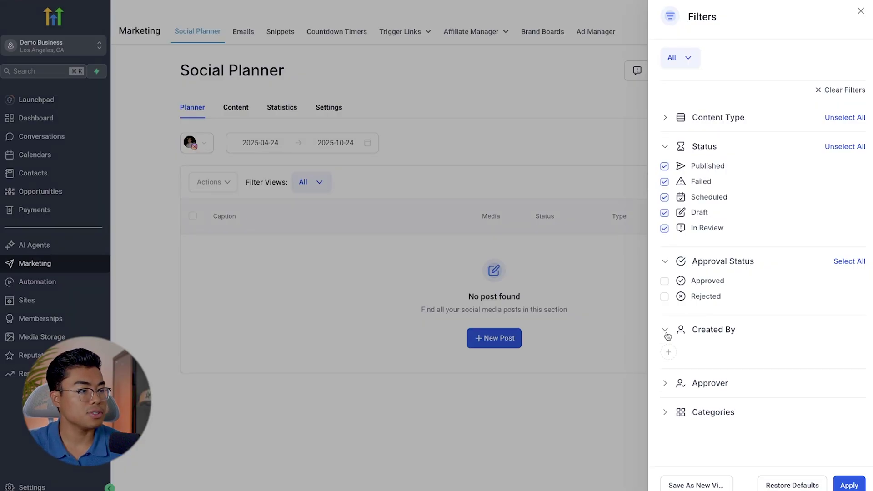
click(676, 383)
click(666, 438)
scroll(695, 423, down, 1)
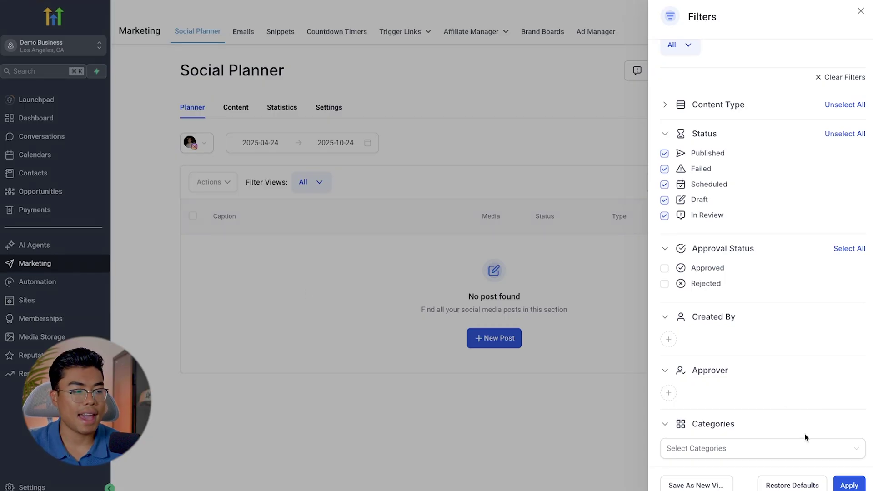
click(569, 377)
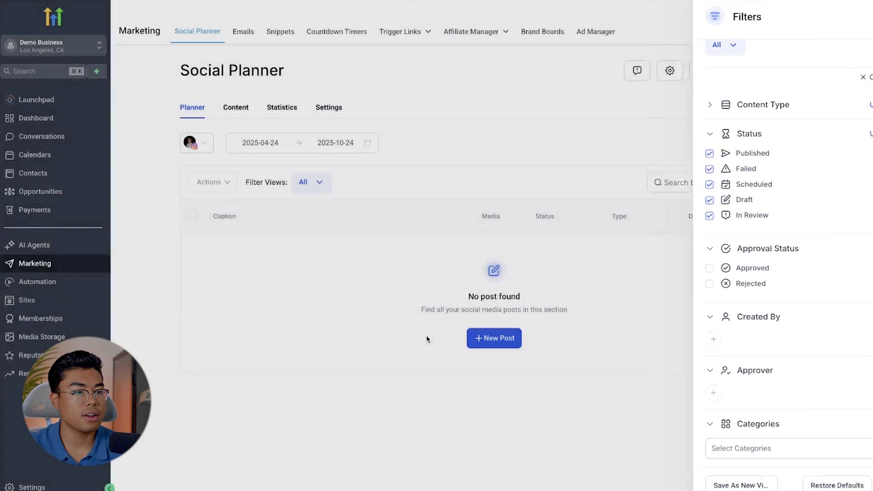
click(204, 146)
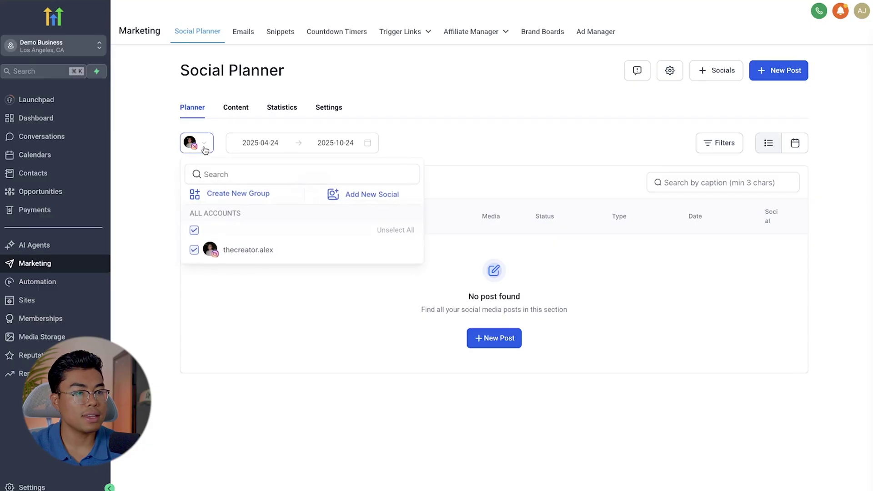
click(254, 195)
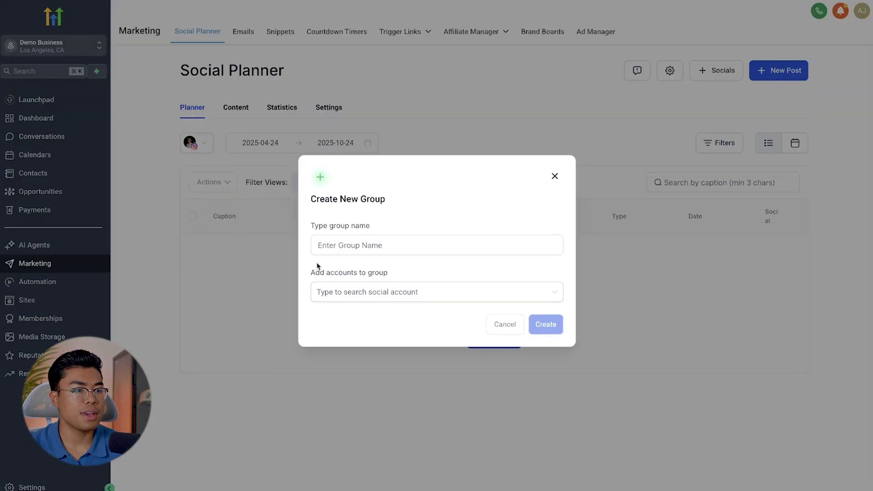
click(340, 247)
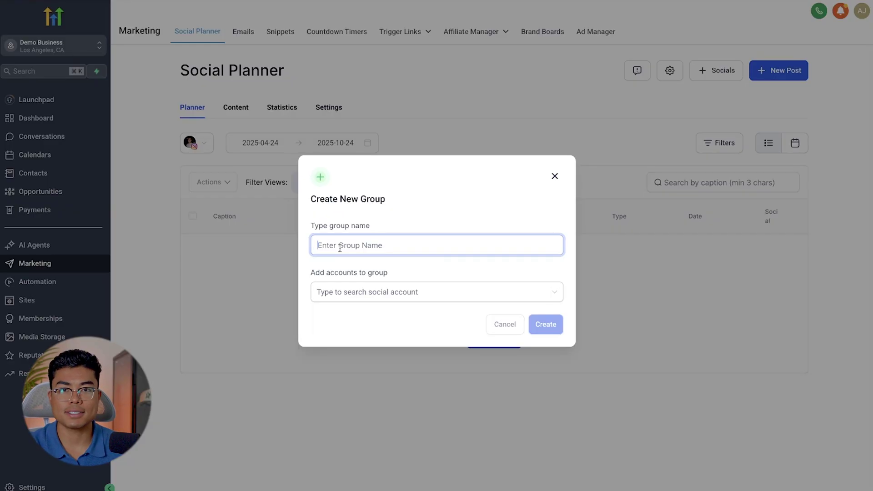
text(Short Form)
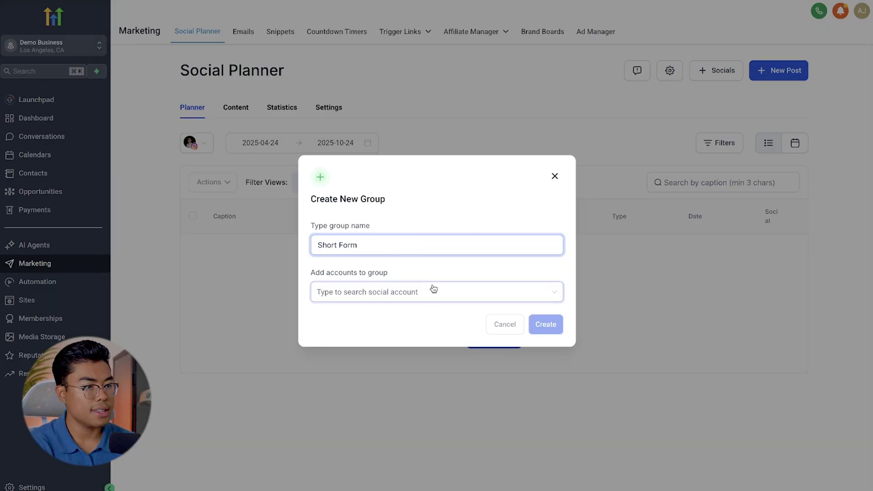
click(432, 291)
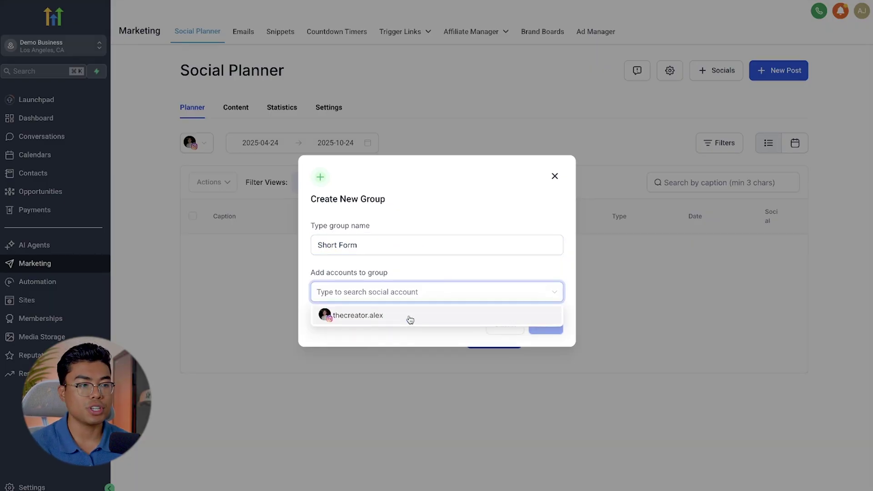
click(589, 187)
click(669, 183)
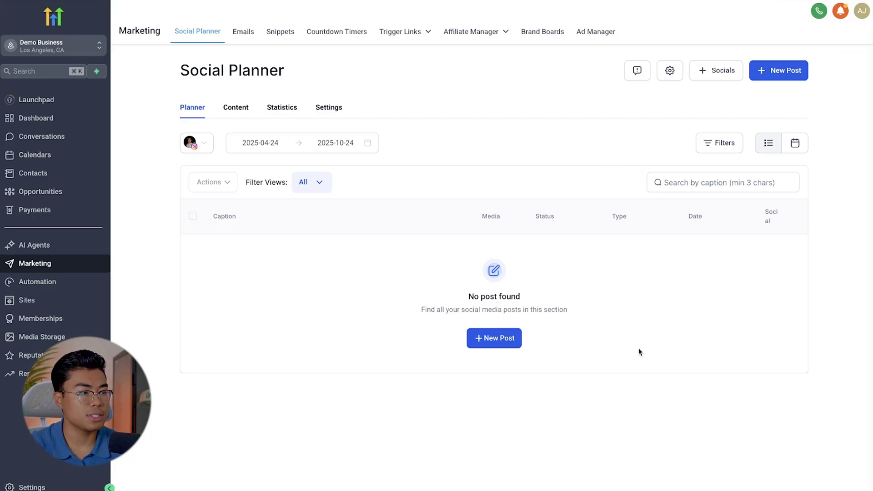
- View the planner as a monthly calendar and look through the Recurring, Review, Template Library and Approval content sections
click(796, 144)
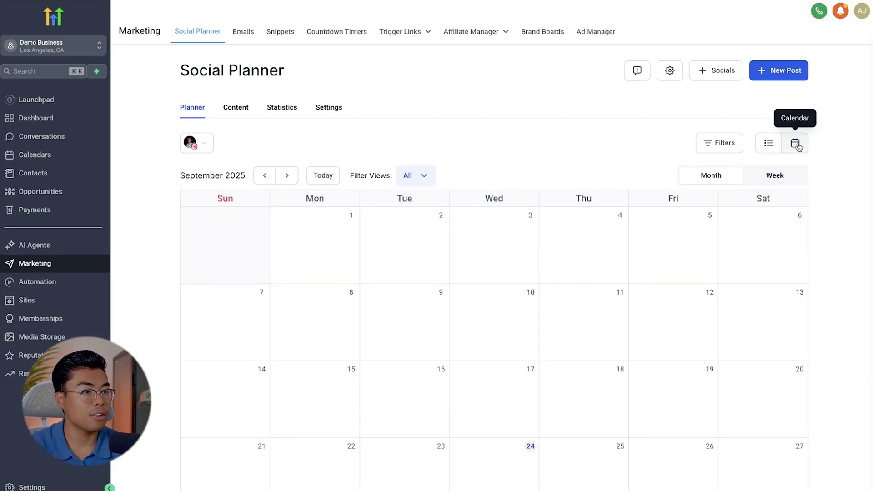
scroll(498, 284, down, 1)
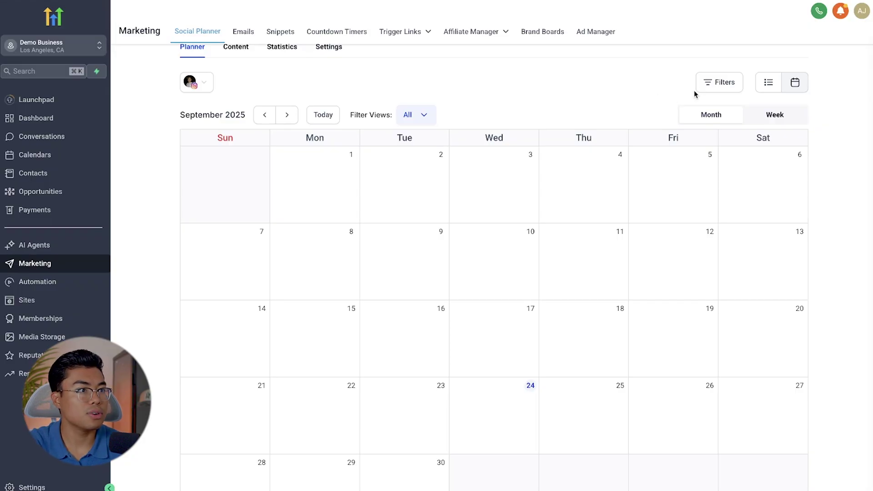
click(236, 47)
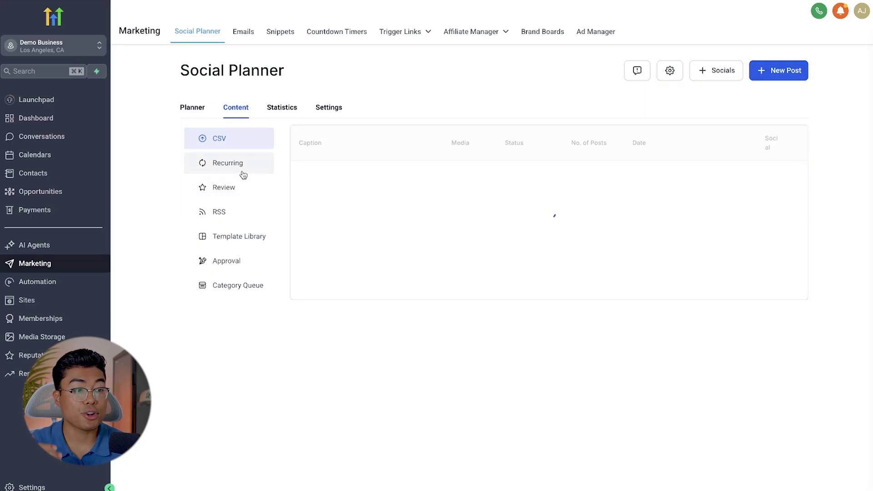
click(241, 170)
click(246, 195)
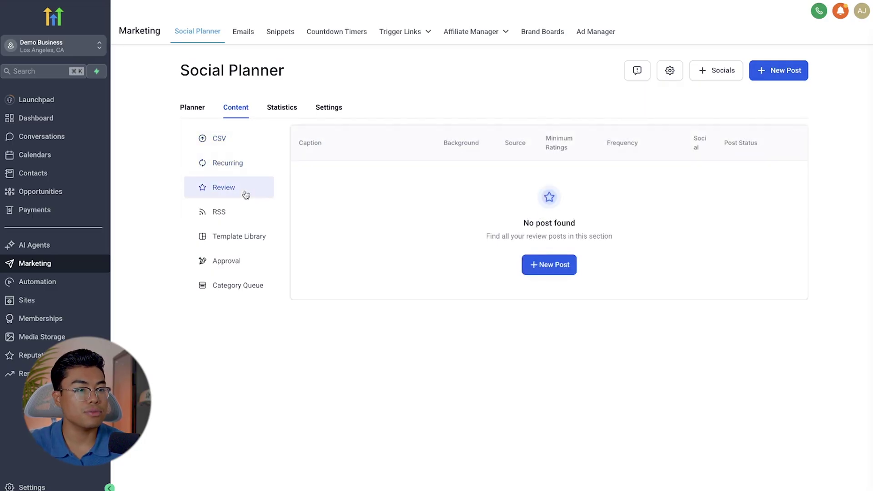
click(246, 244)
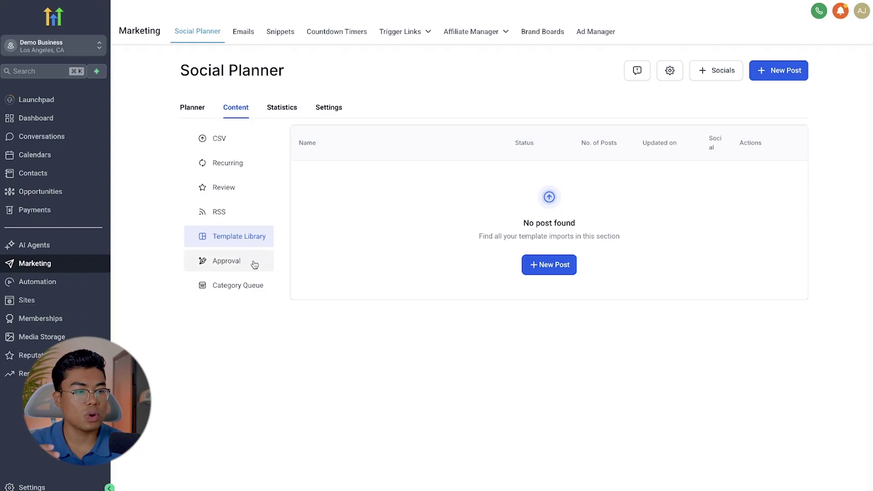
click(253, 264)
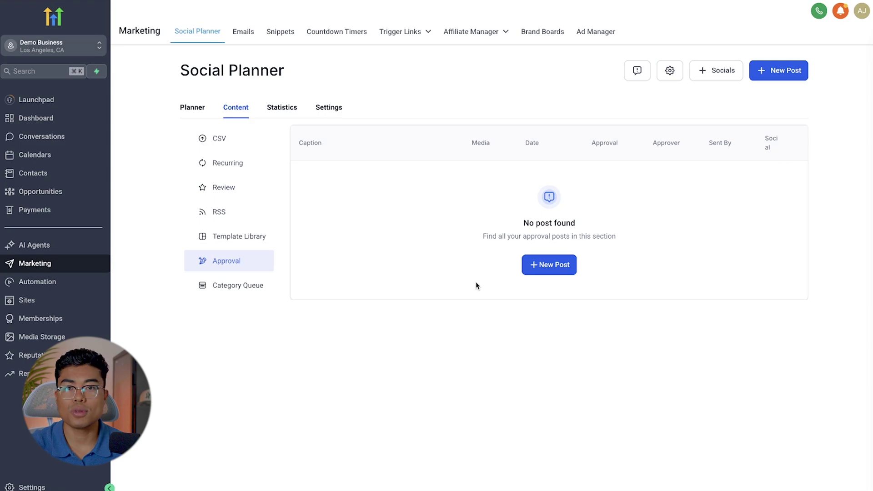
- Examine the social statistics for Instagram and for all platforms, including post performance, number of posts, engagement and impressions
click(279, 109)
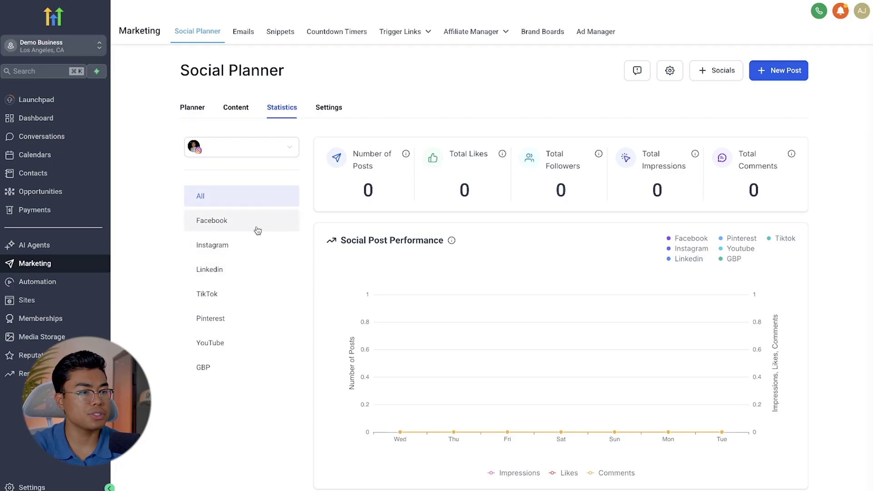
click(249, 242)
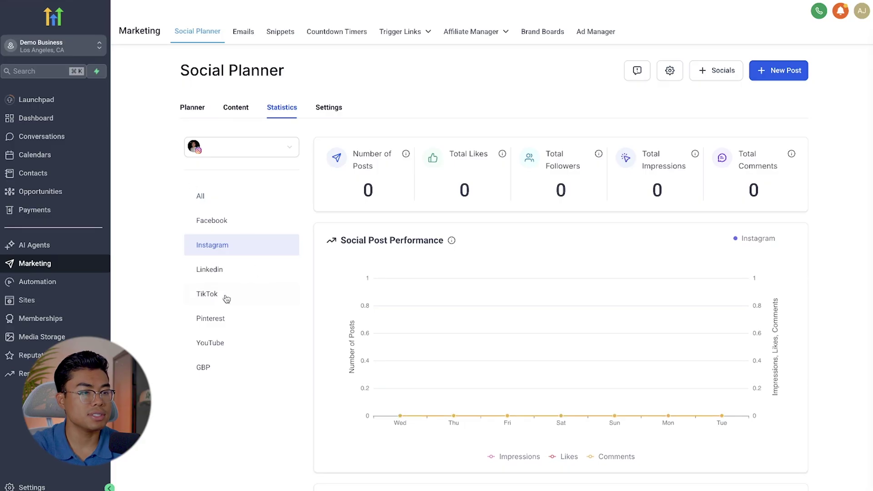
click(250, 193)
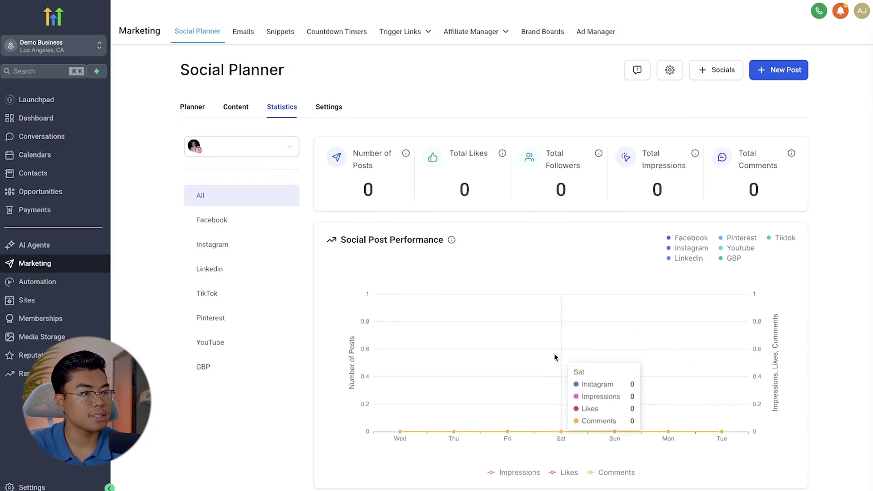
scroll(376, 203, down, 1)
scroll(416, 236, down, 4)
scroll(416, 237, down, 3)
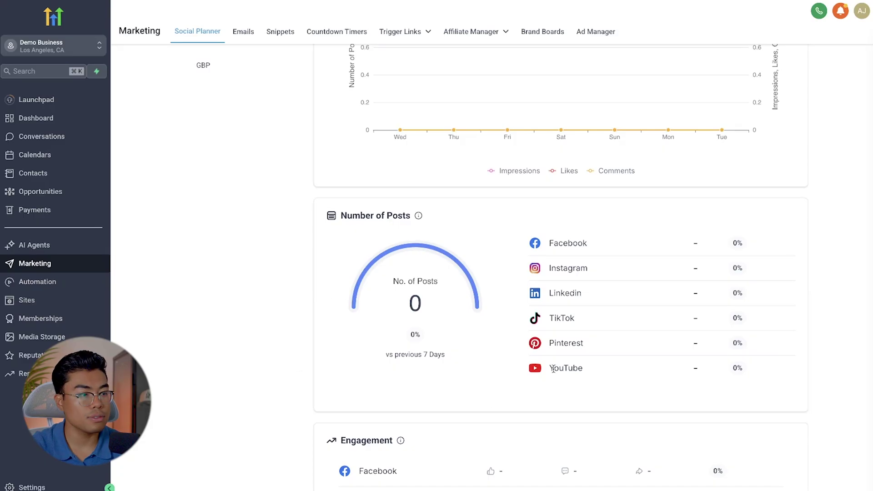
scroll(553, 369, down, 3)
scroll(458, 327, down, 1)
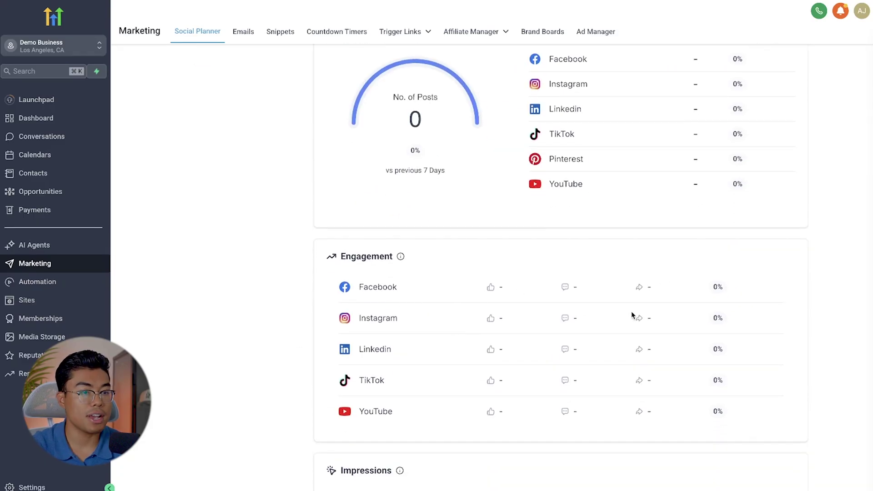
scroll(645, 305, down, 5)
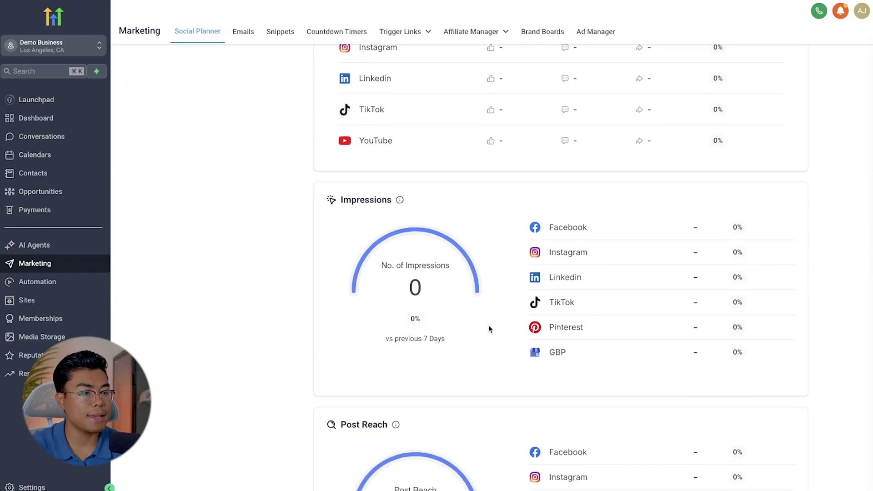
- Examine the remaining statistics: post reach, top performing posts, engagement stats for total followers and total likes, and gender demography
scroll(489, 328, down, 3)
scroll(484, 343, down, 3)
scroll(509, 345, down, 1)
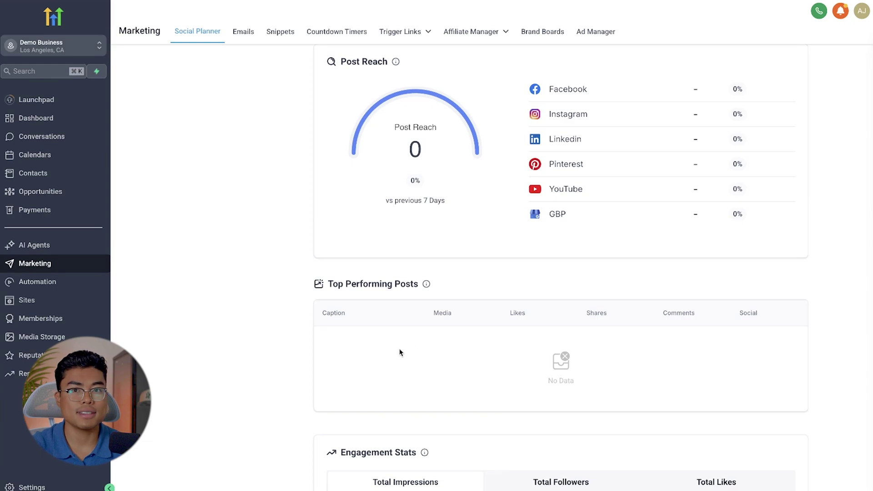
scroll(392, 318, down, 5)
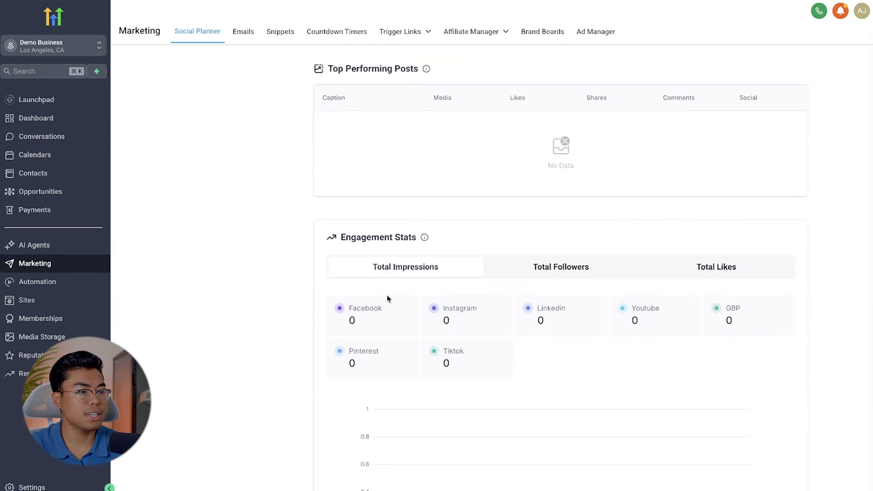
scroll(388, 296, down, 1)
click(611, 201)
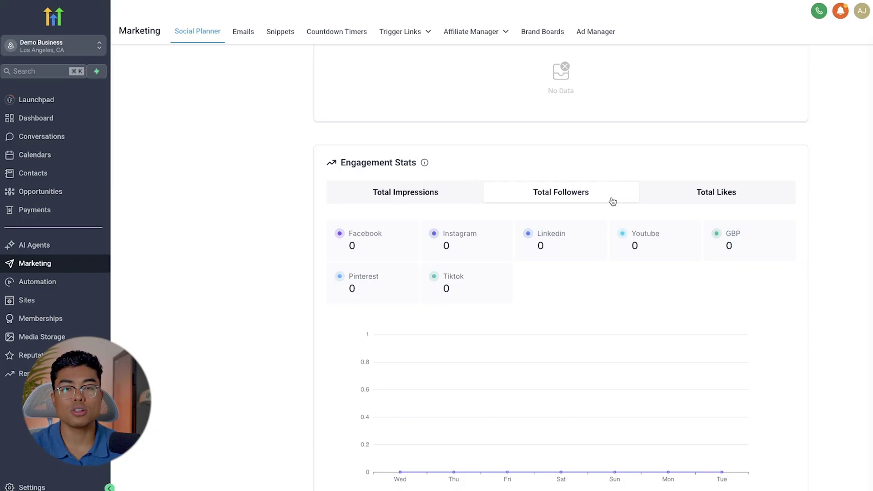
click(734, 203)
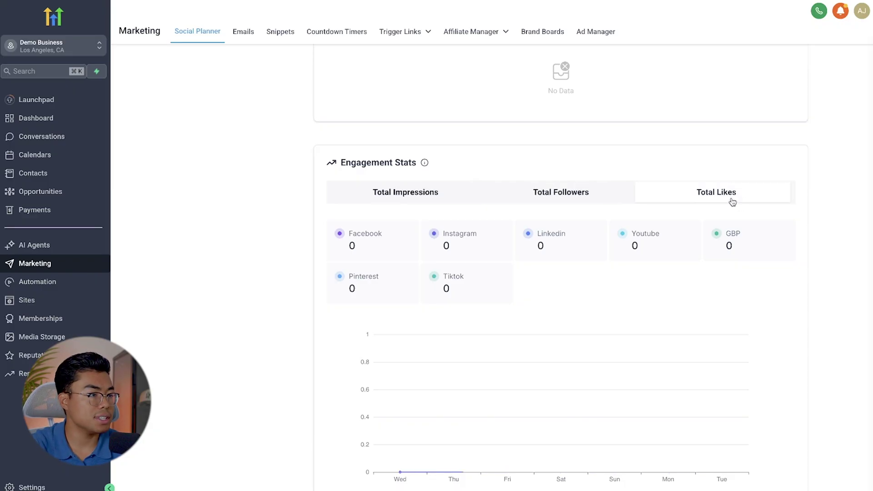
scroll(705, 296, down, 5)
scroll(706, 297, down, 3)
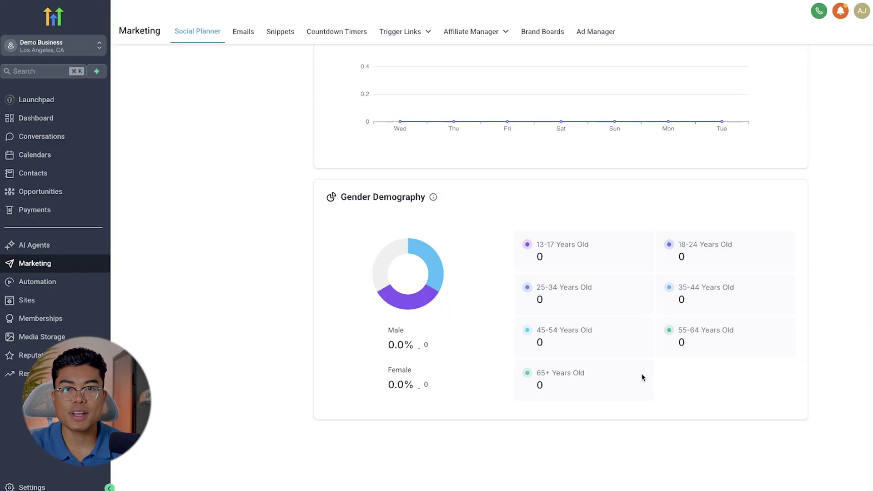
scroll(470, 179, down, 8)
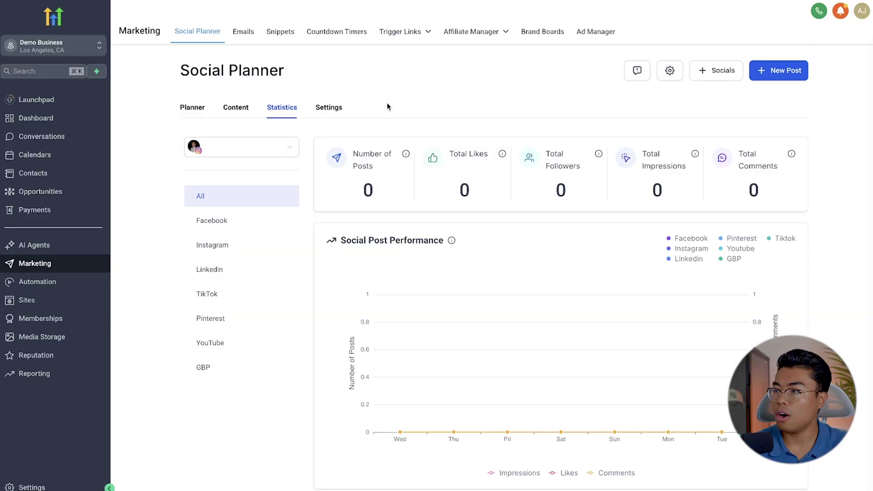
- Create a new social post and select the connected Instagram account as its destination
click(791, 73)
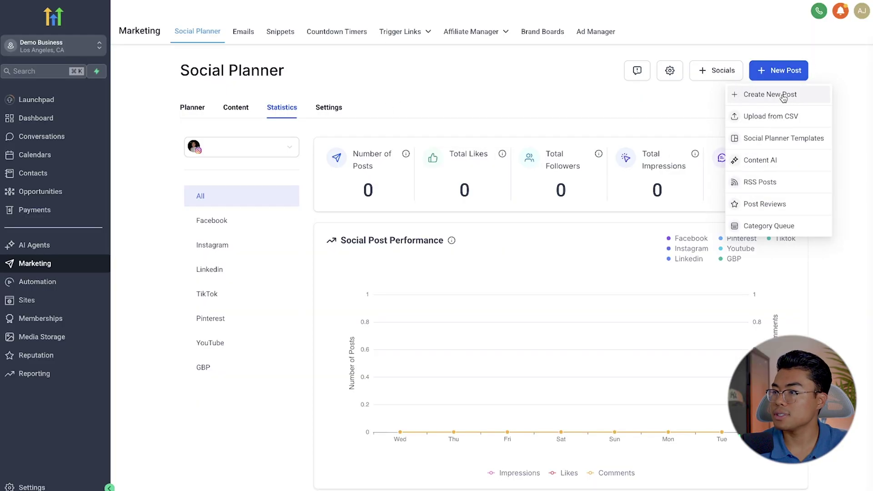
click(782, 95)
click(208, 76)
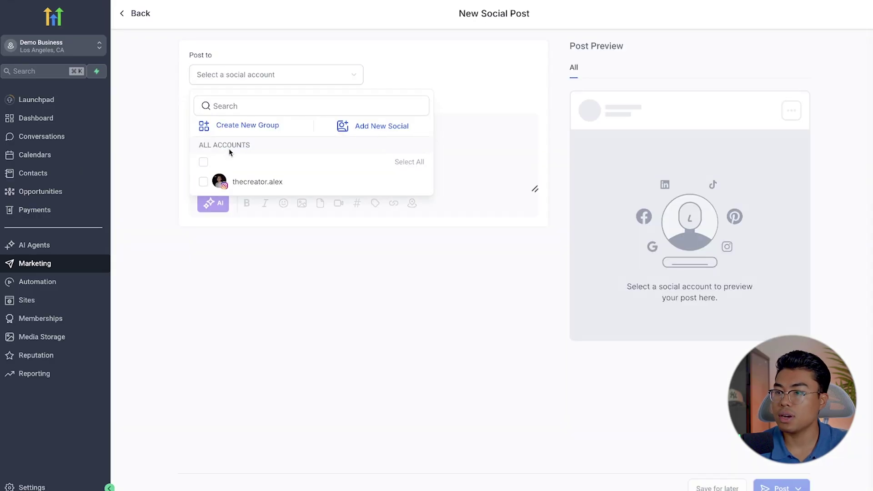
click(216, 182)
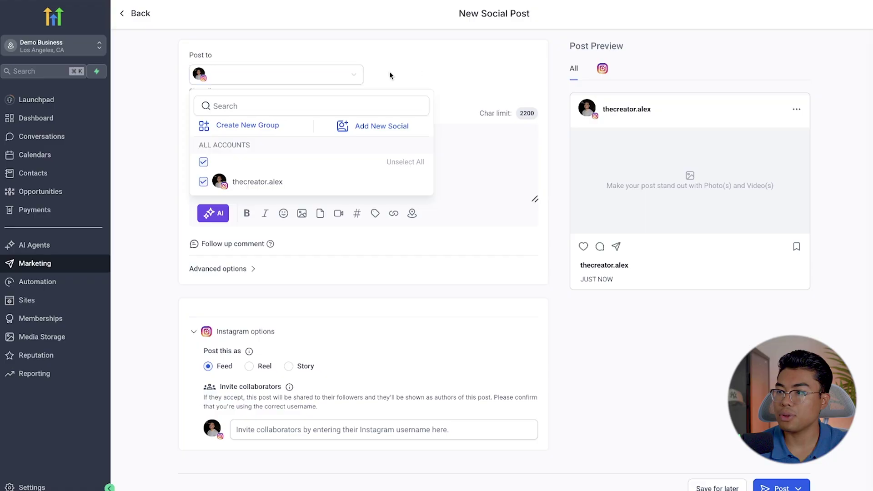
click(418, 68)
- Write the post text "Hey Guys Launching a new offer! Looking to take on !0 people! Comment Ready if you want to join"
click(215, 143)
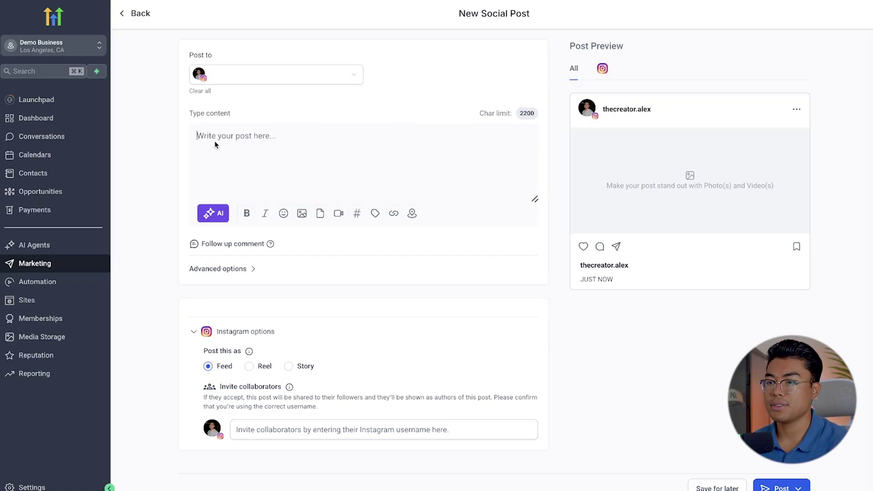
text(Hey)
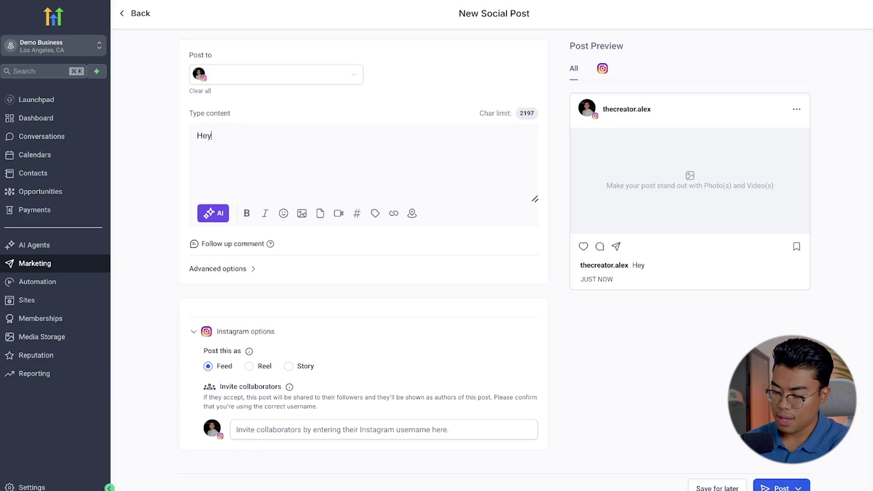
text( Guys Launching a ne)
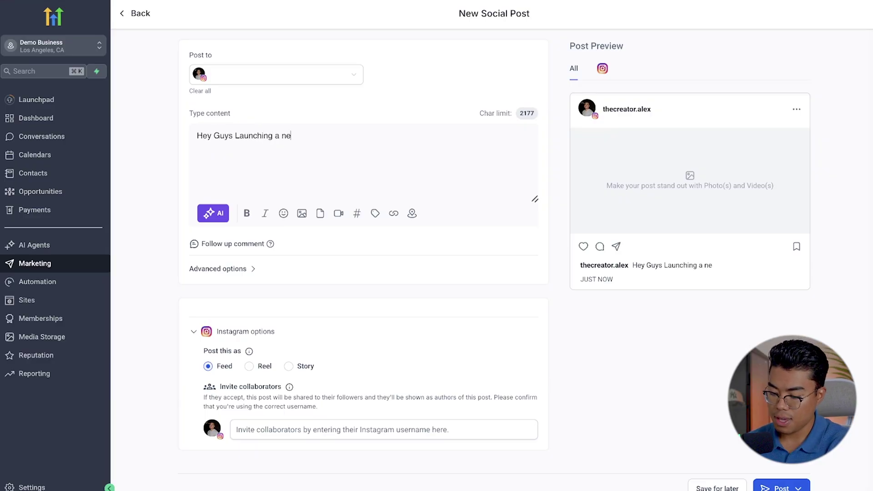
text(w offer! Looking )
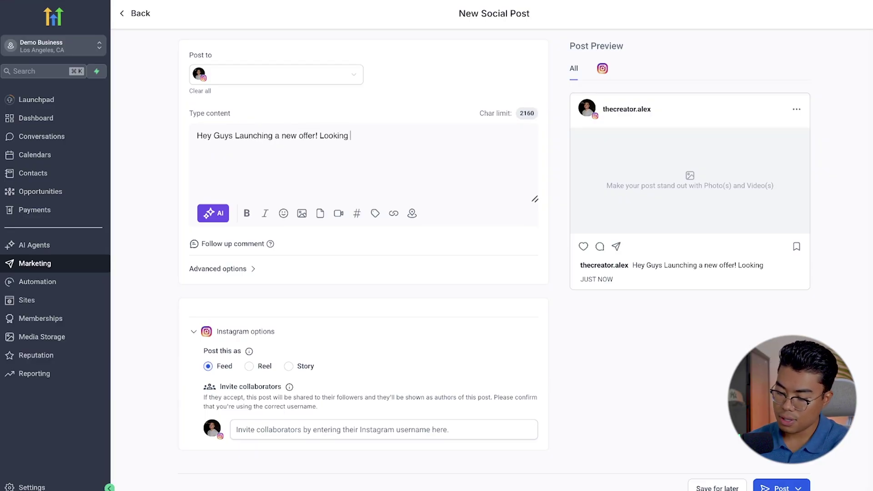
text(to take on )
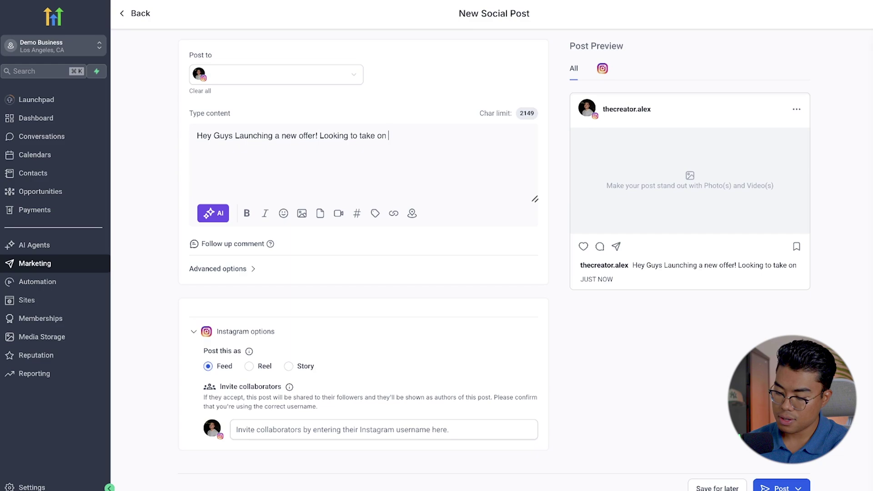
text(!0 people! Com)
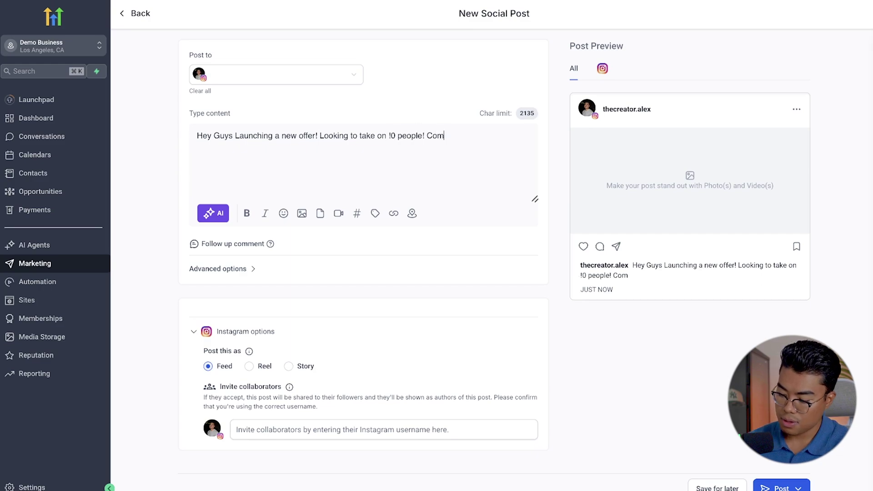
text(ment Ready if )
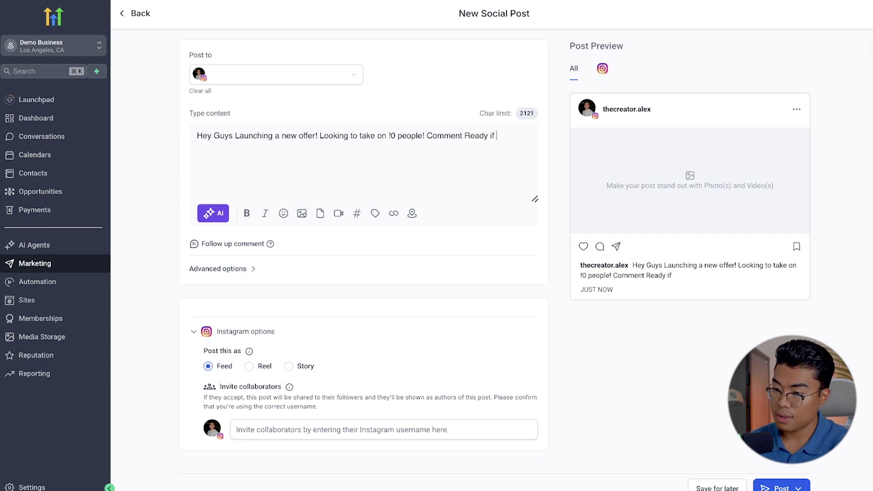
text(you want to join)
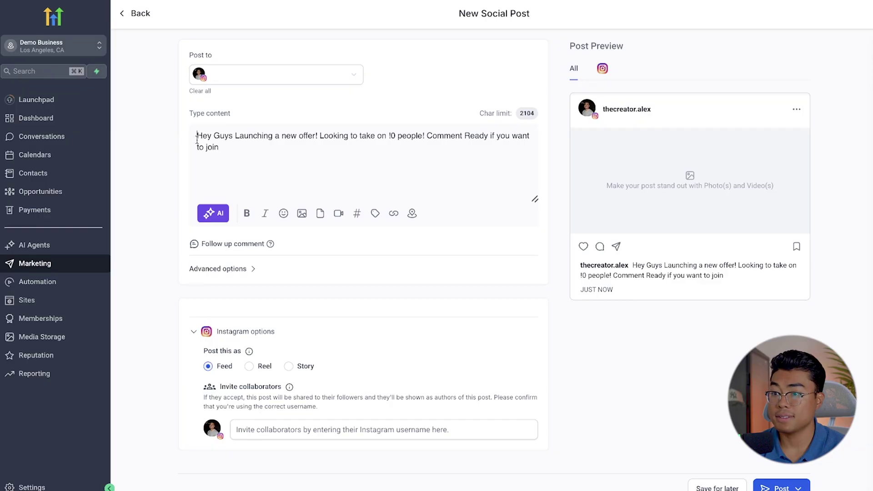
drag(196, 139, 297, 160)
drag(634, 267, 732, 293)
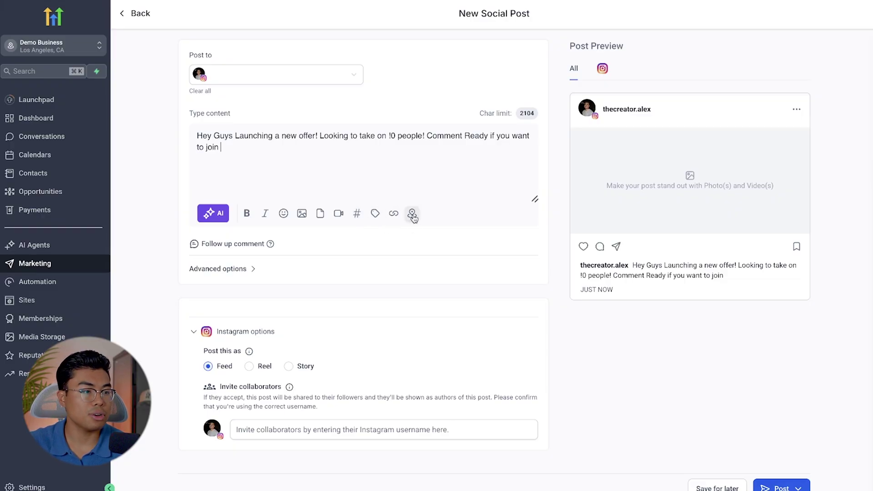
- Look at the media storage options for adding an image and a video, and close them without attaching a file
click(303, 216)
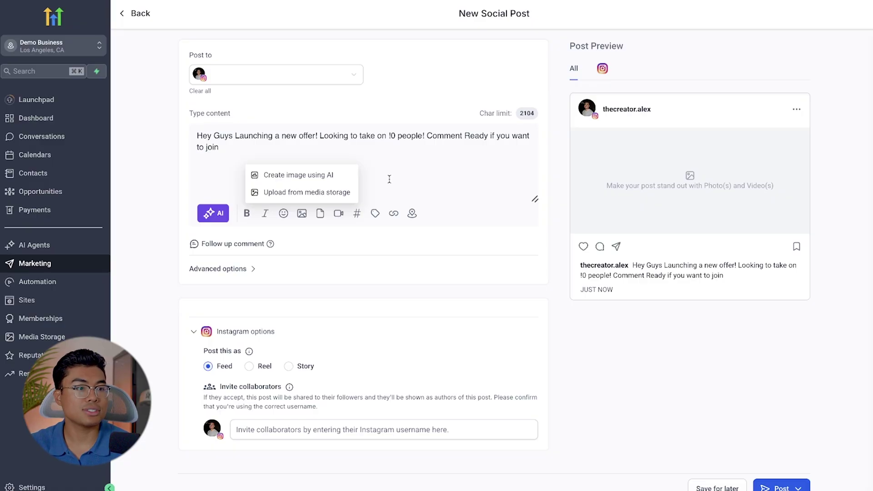
click(352, 194)
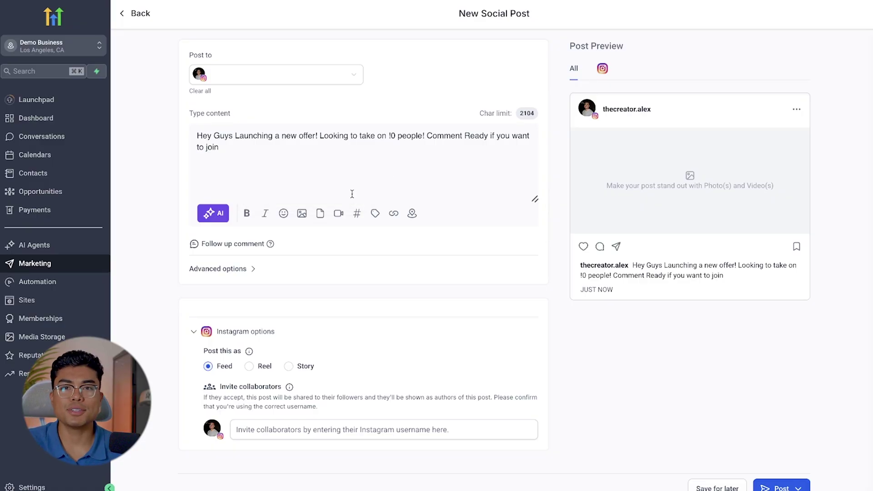
click(301, 215)
click(279, 194)
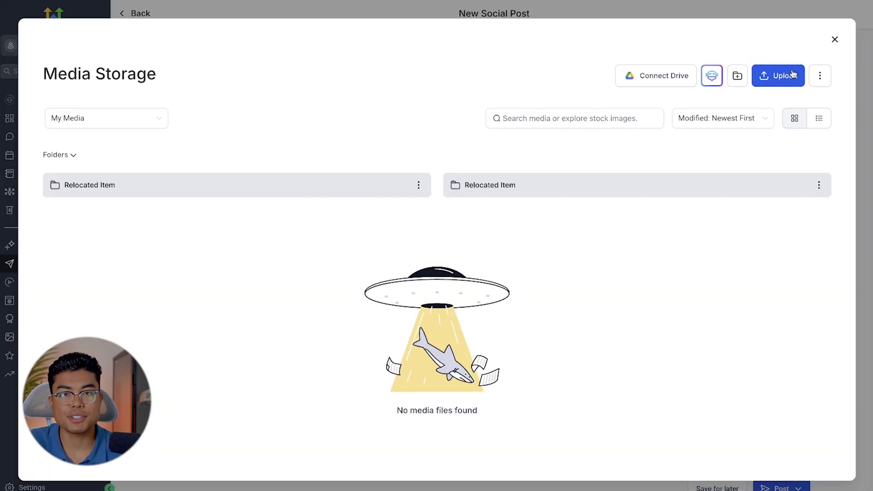
click(835, 40)
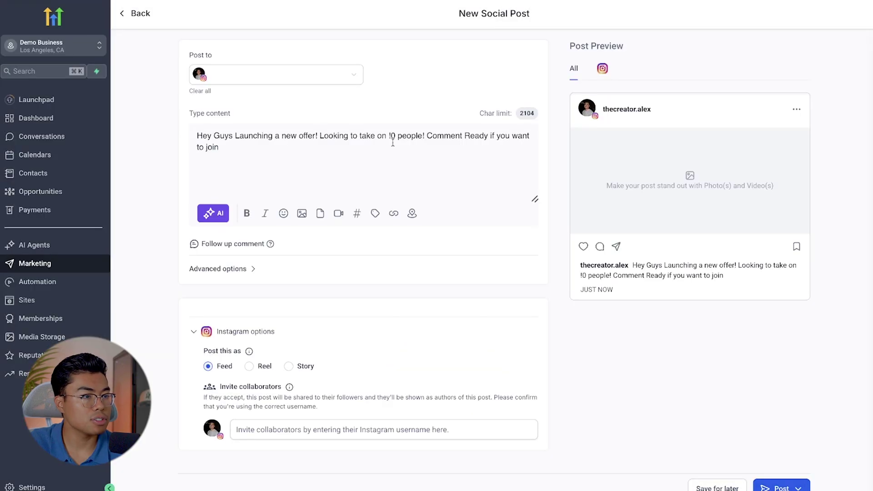
click(337, 215)
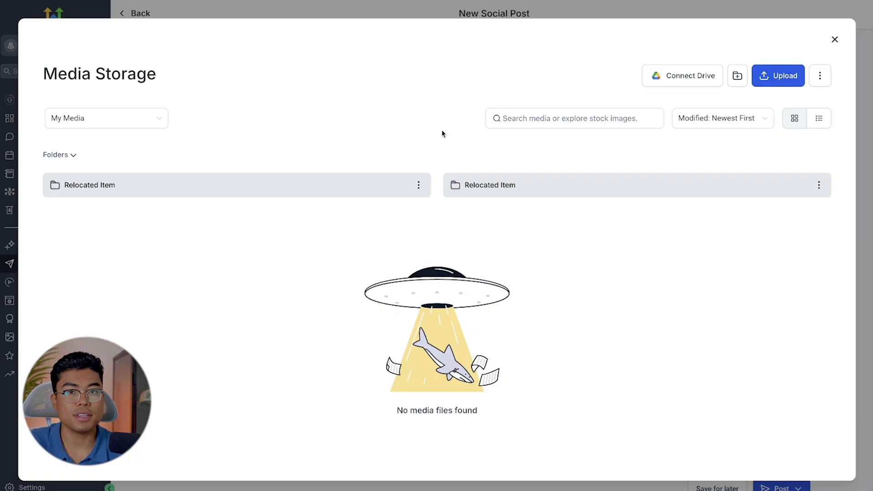
click(835, 41)
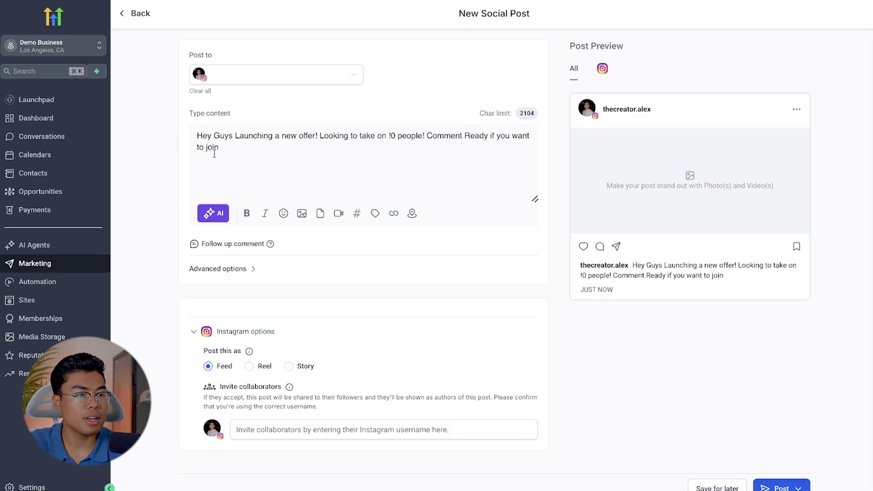
- Generate a longer version of the whole post text with the AI option Make longer
key(ctrl+a)
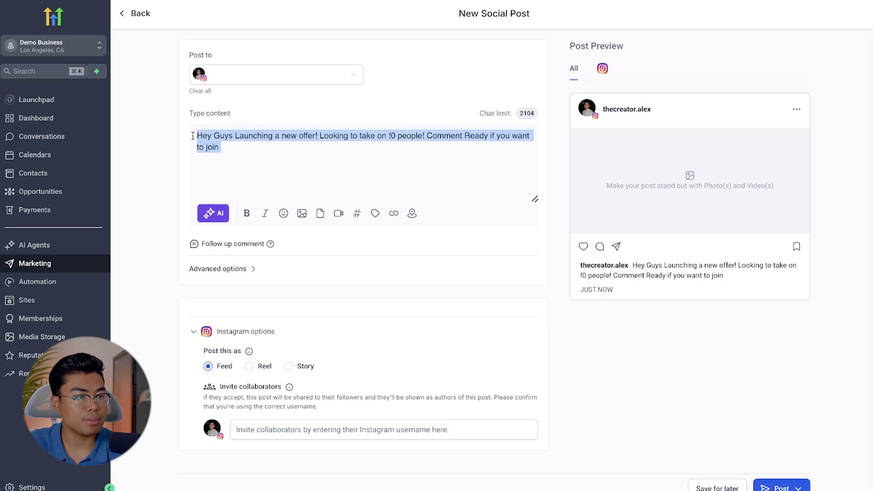
click(208, 216)
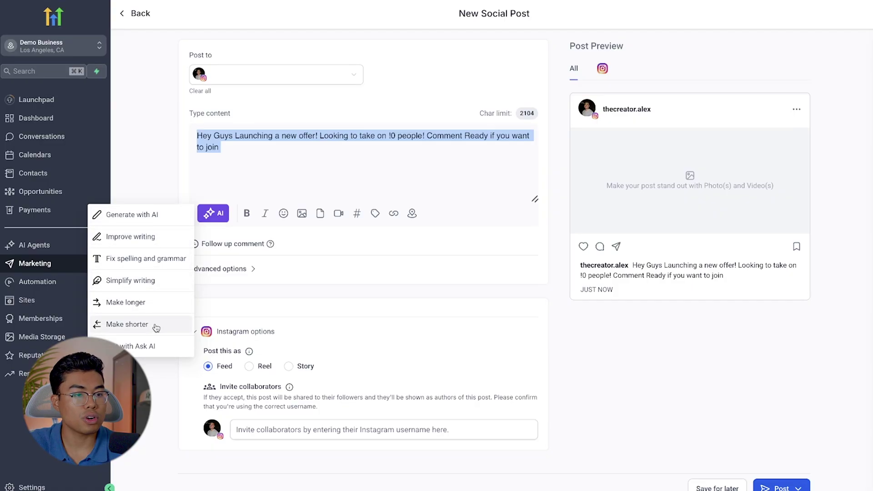
click(139, 309)
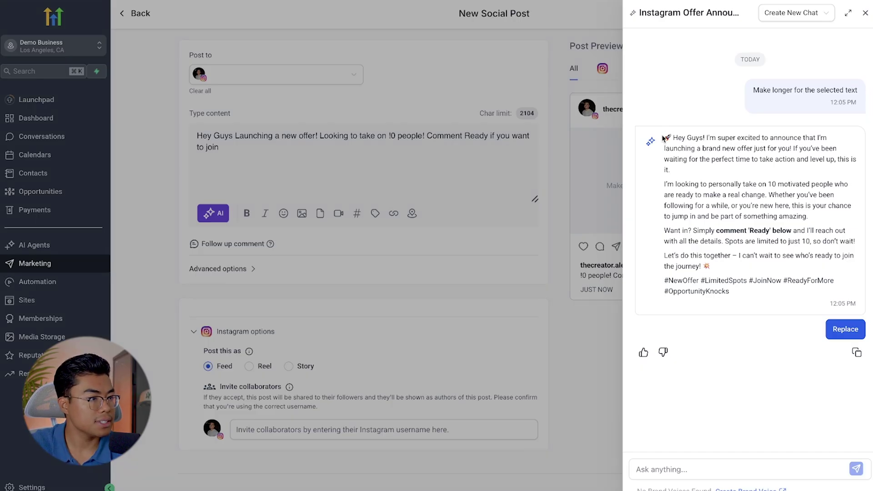
- Copy the AI-generated caption with its hashtags and paste it in place of the original post text
drag(666, 137, 776, 293)
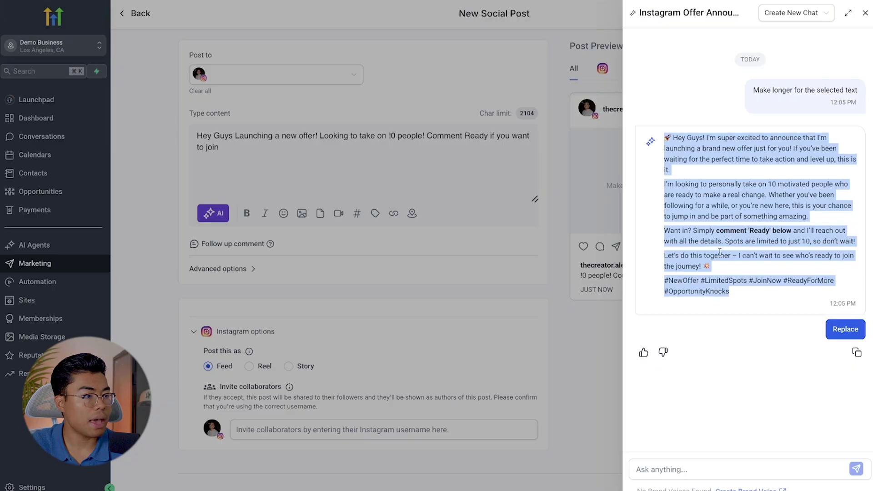
right_click(712, 211)
click(649, 231)
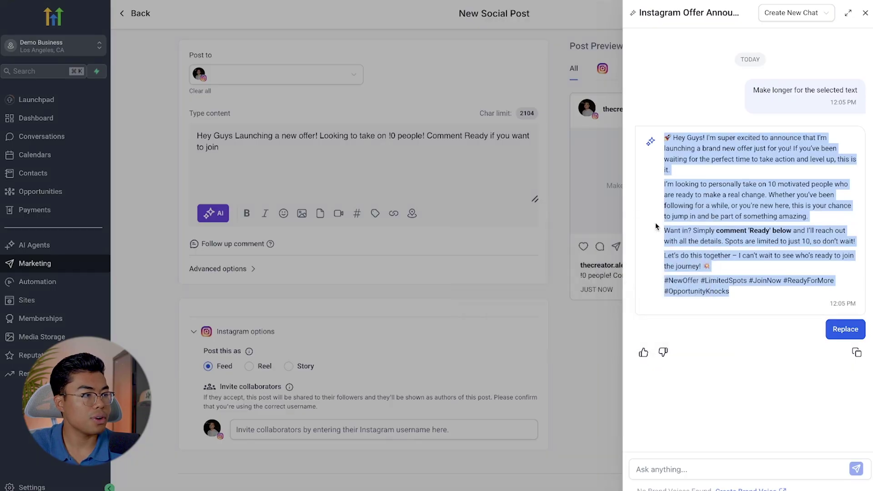
click(298, 168)
key(ctrl+a)
key(BackSpace)
key(ctrl+v)
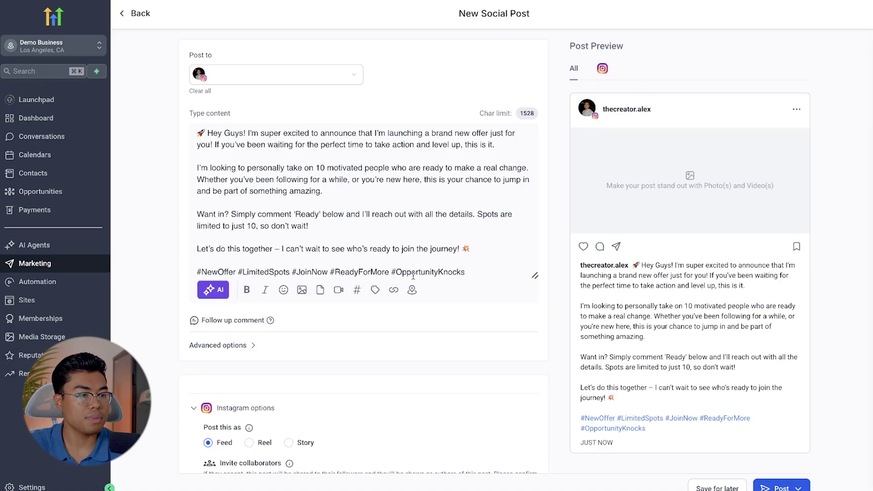
- Choose to schedule the post instead of publishing it now, and review the suggested best times to post
scroll(414, 278, down, 3)
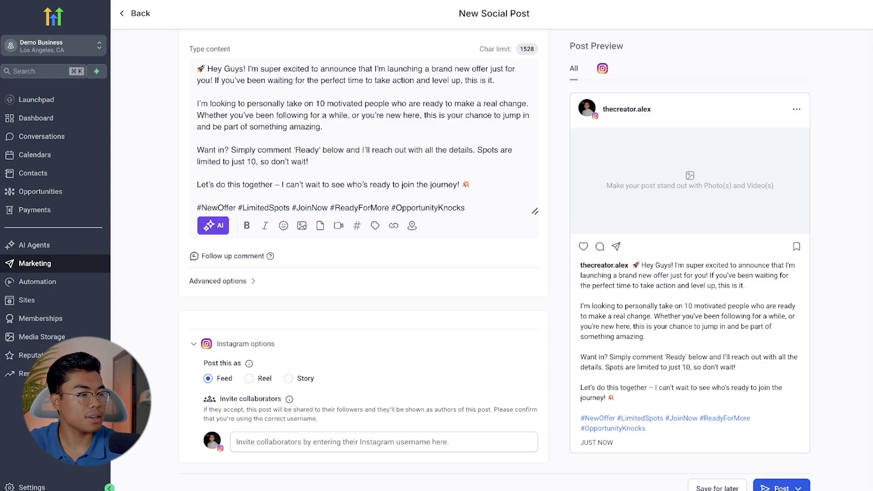
click(780, 488)
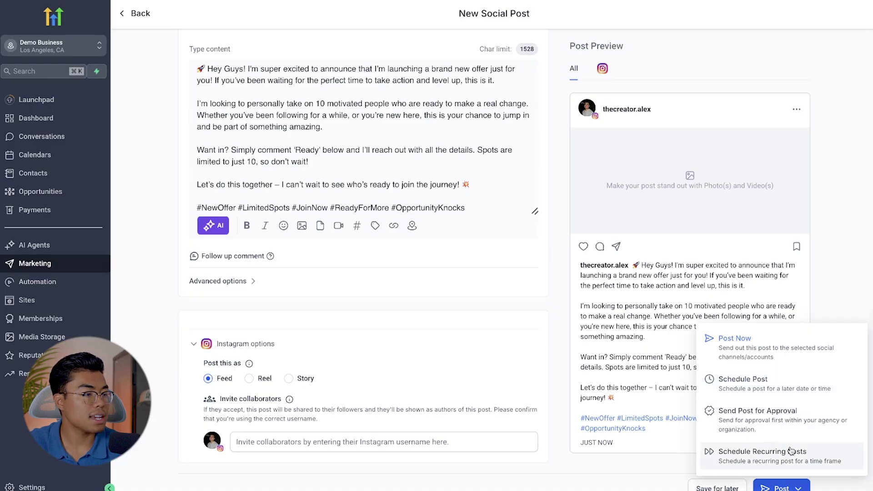
click(782, 383)
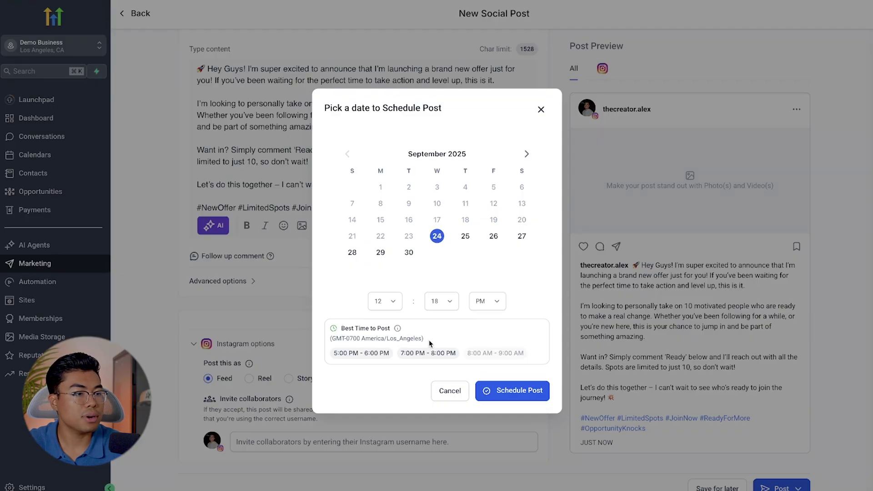
drag(441, 342, 304, 335)
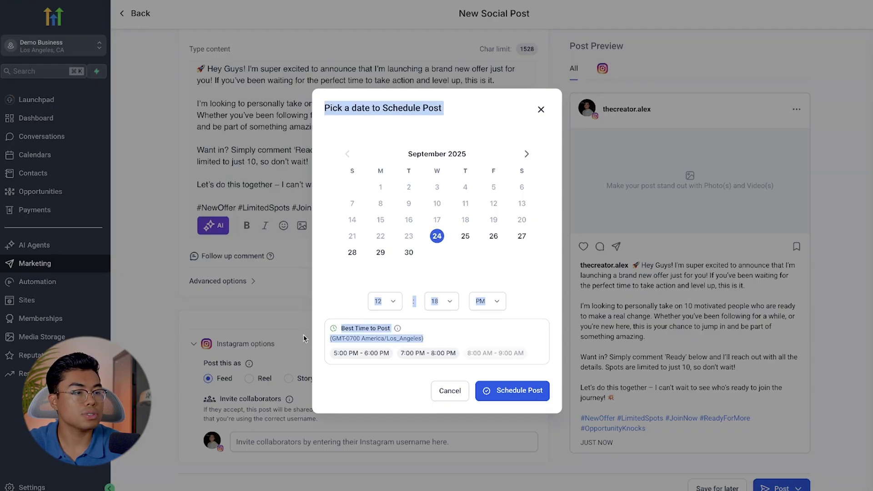
click(350, 367)
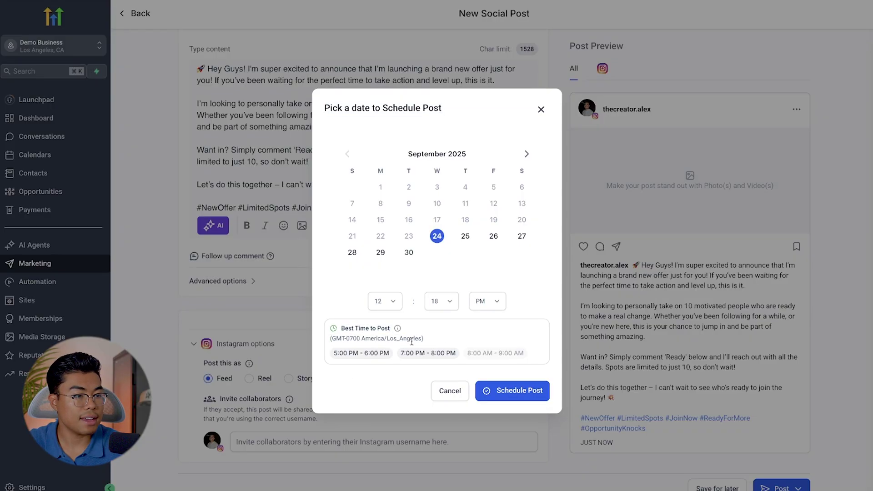